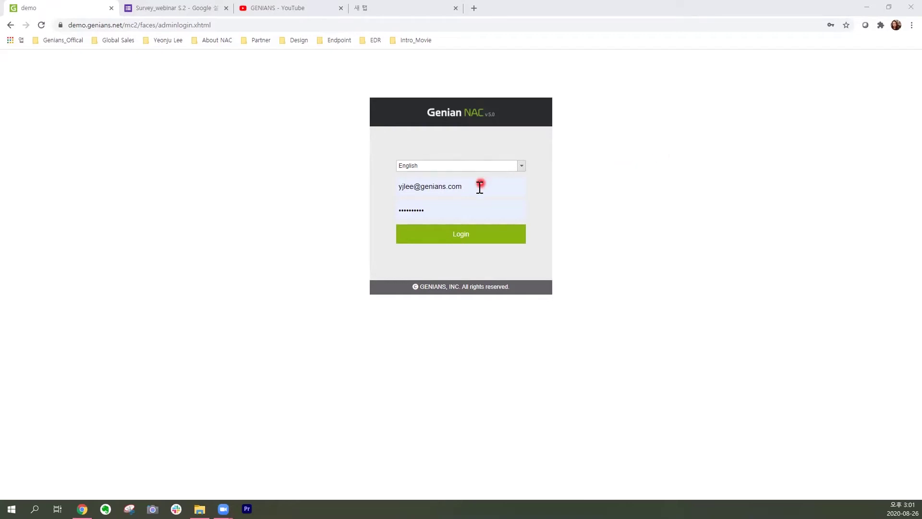
# Log in to the management console with the saved credentials and open the node management list showing all nodes.
pyautogui.click(436, 213)
pyautogui.click(483, 237)
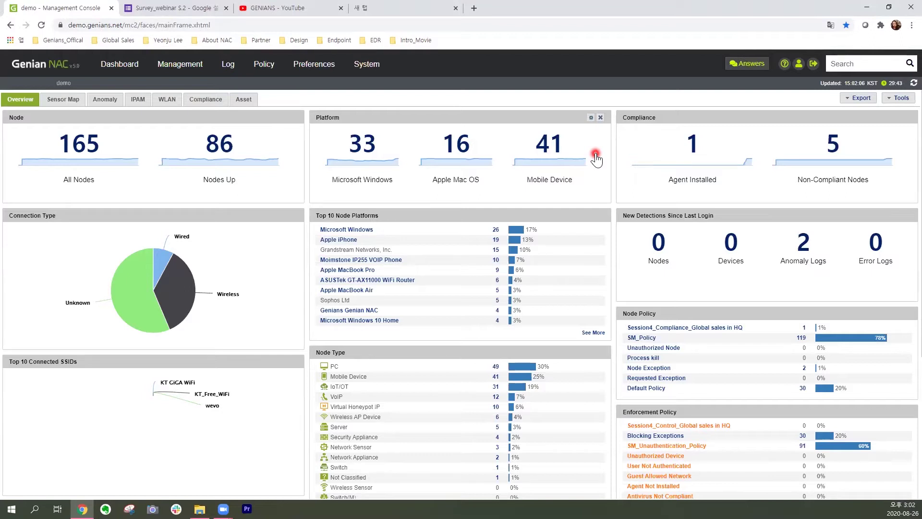
pyautogui.click(200, 67)
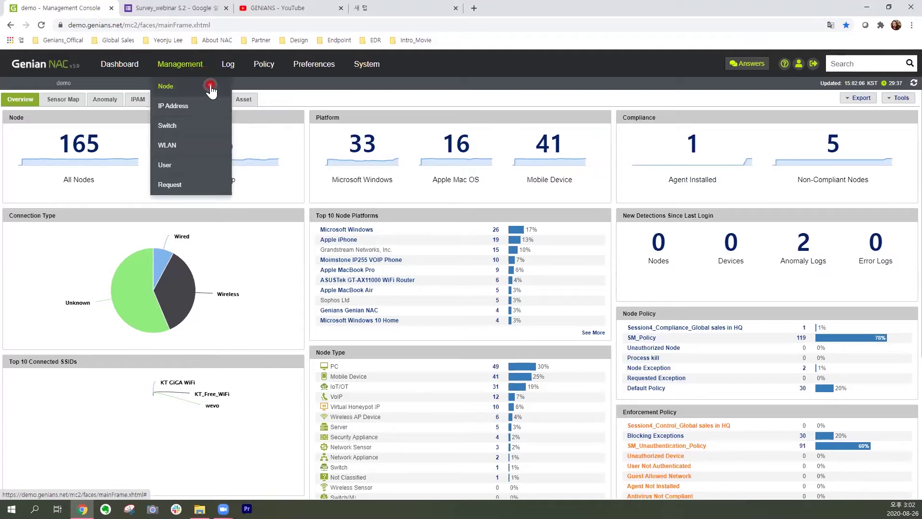
pyautogui.click(211, 88)
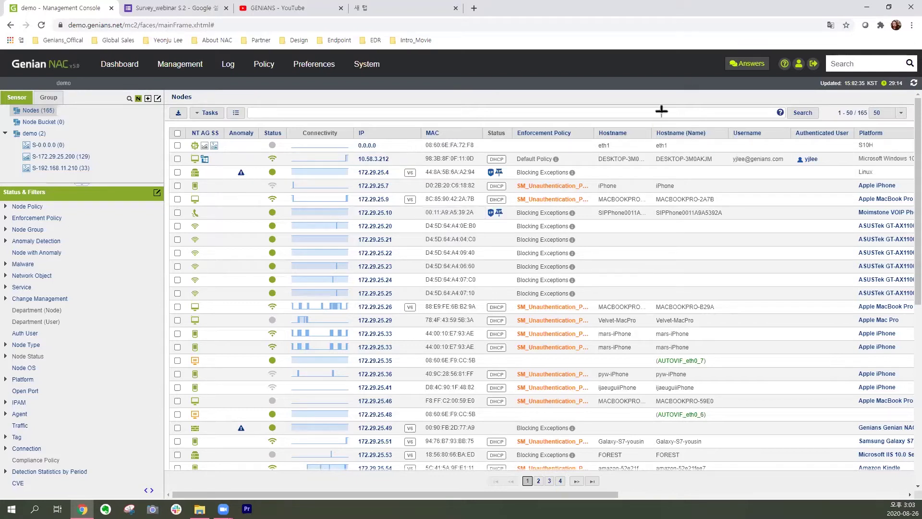
pyautogui.moveTo(169, 150)
pyautogui.mouseDown()
pyautogui.moveTo(315, 168)
pyautogui.moveTo(590, 161)
pyautogui.mouseUp()
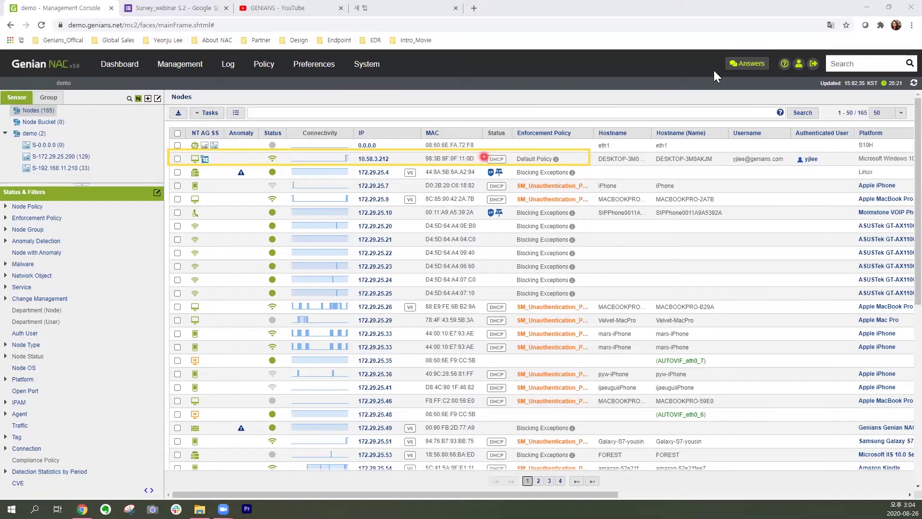
# Examine the IP/MAC Policy tasks offered for node 10.58.3.212, and clear the node's selection without applying any task.
pyautogui.click(183, 159)
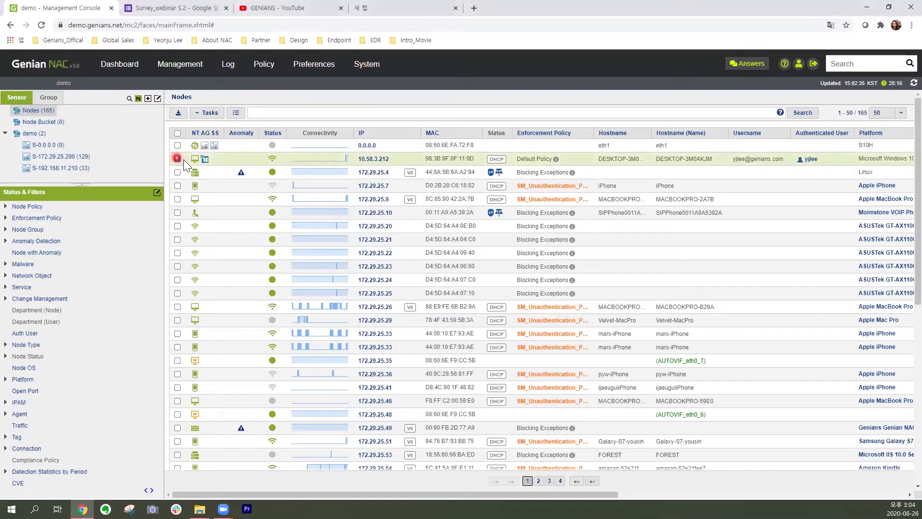
pyautogui.click(217, 114)
pyautogui.click(262, 128)
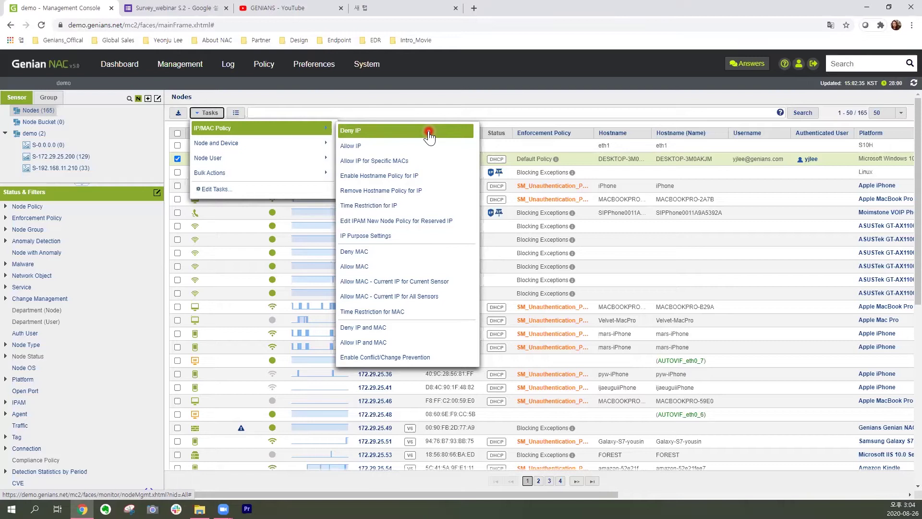
pyautogui.click(442, 101)
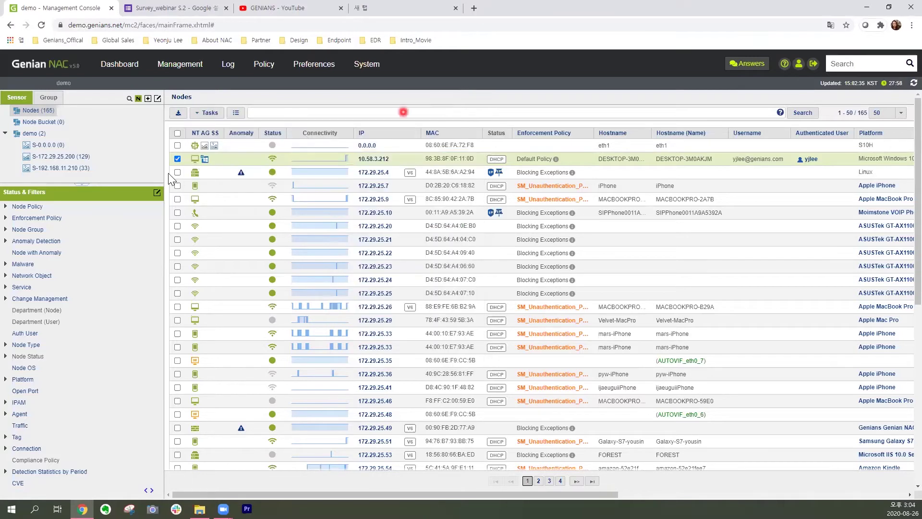
pyautogui.click(178, 158)
pyautogui.click(313, 98)
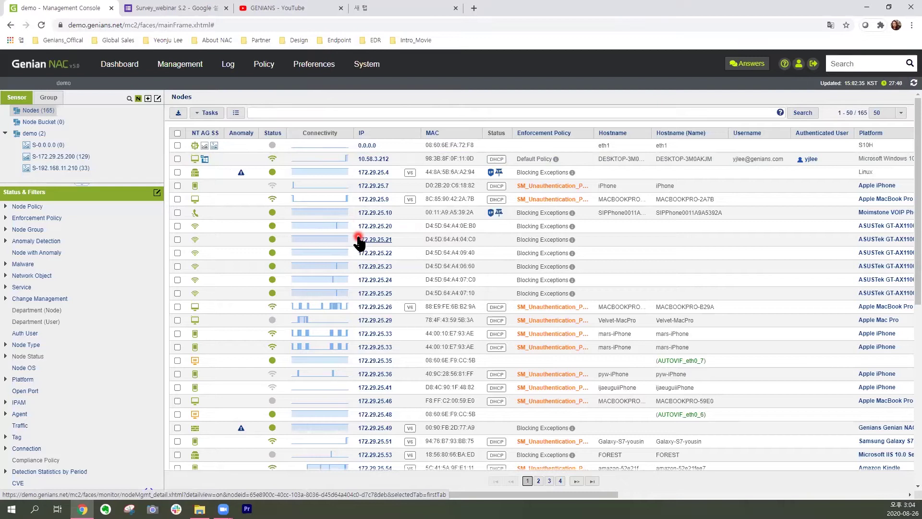
# Open the details of node 10.58.3.212 and examine its general, authentication and platform intelligence information.
pyautogui.click(375, 159)
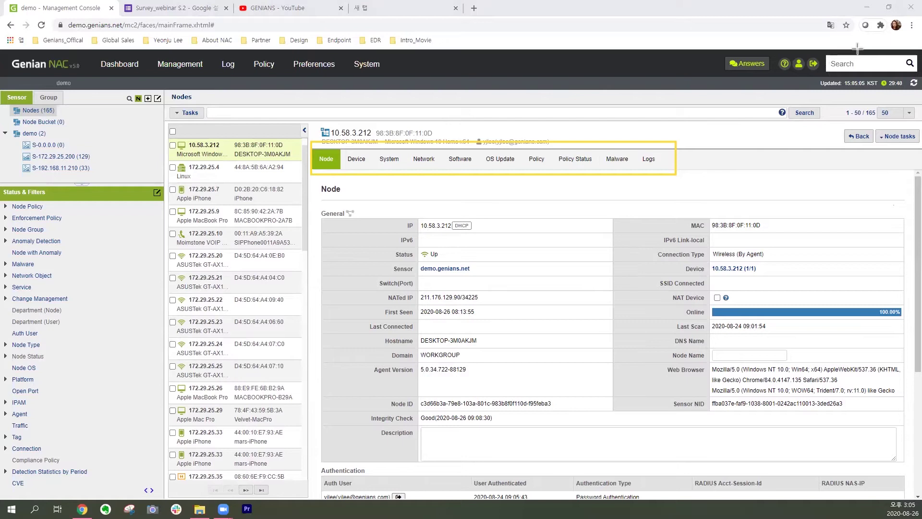
pyautogui.click(333, 163)
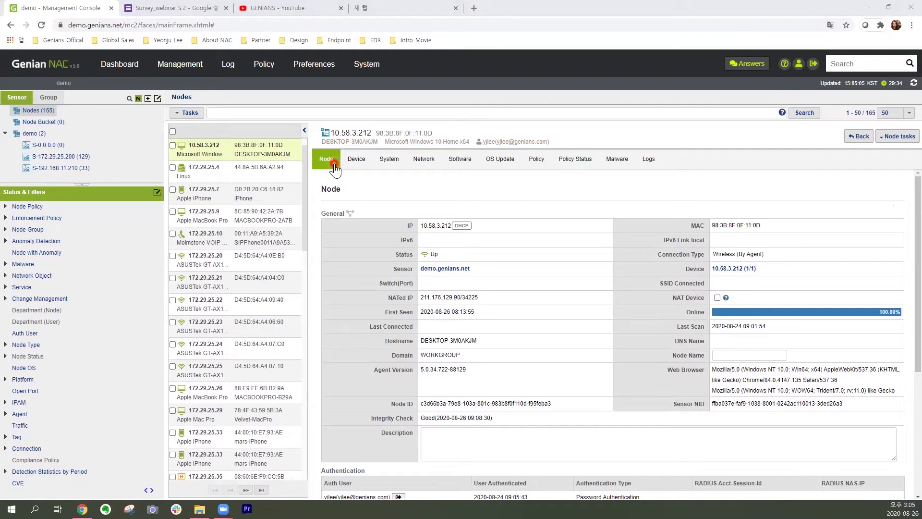
pyautogui.scroll(-4, 354, 283)
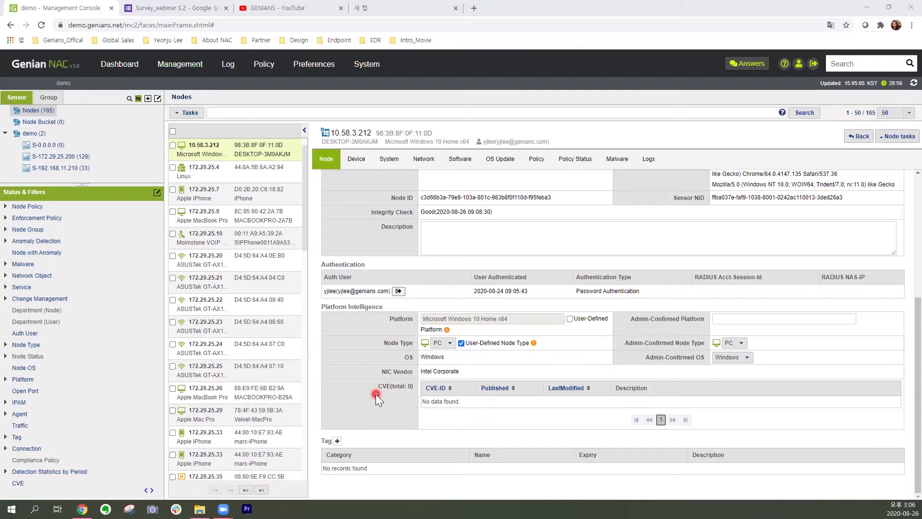
# Examine the node's system information, from motherboard, memory and disk to IP configuration, sharing and USB devices.
pyautogui.click(394, 160)
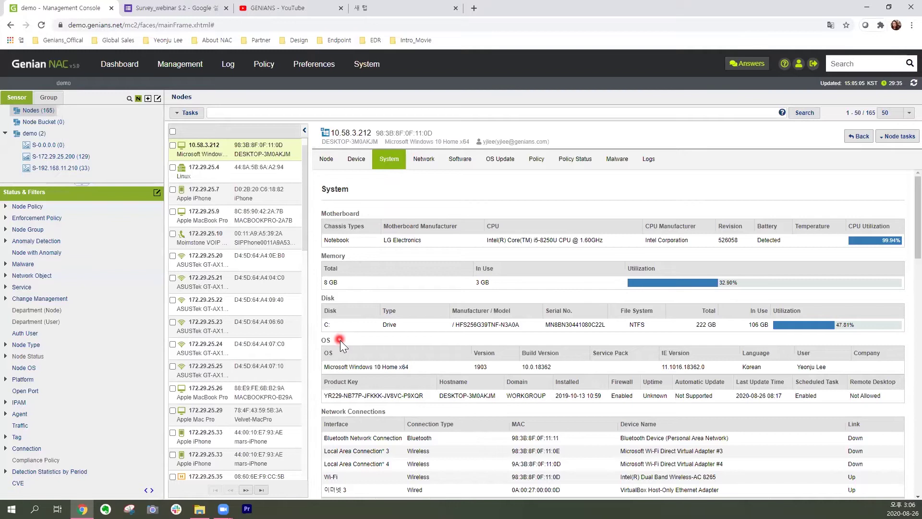
pyautogui.scroll(-6, 364, 355)
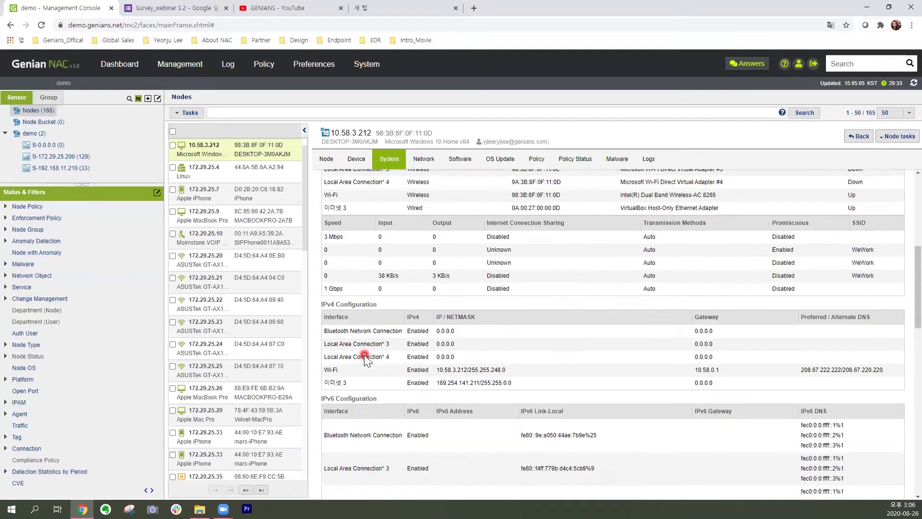
pyautogui.scroll(-5, 364, 357)
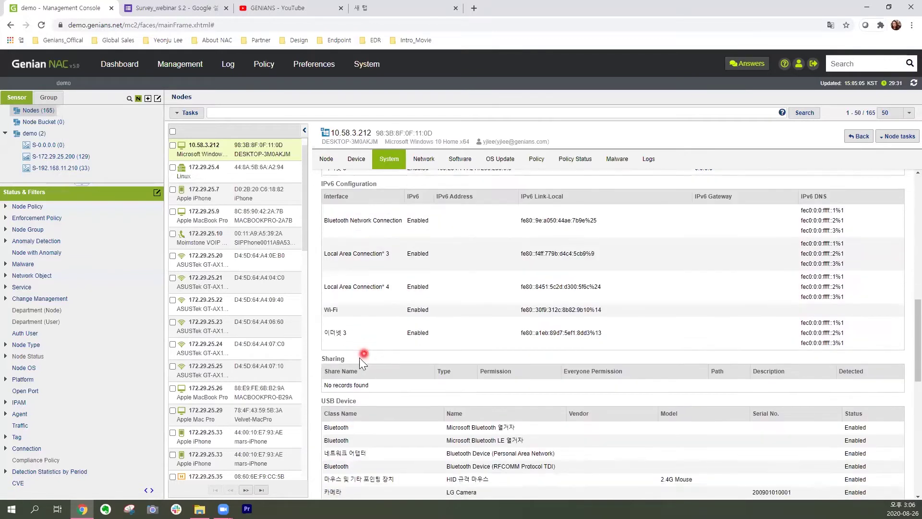
# Examine the node's installed programs and antivirus software, and view its policy status.
pyautogui.click(461, 165)
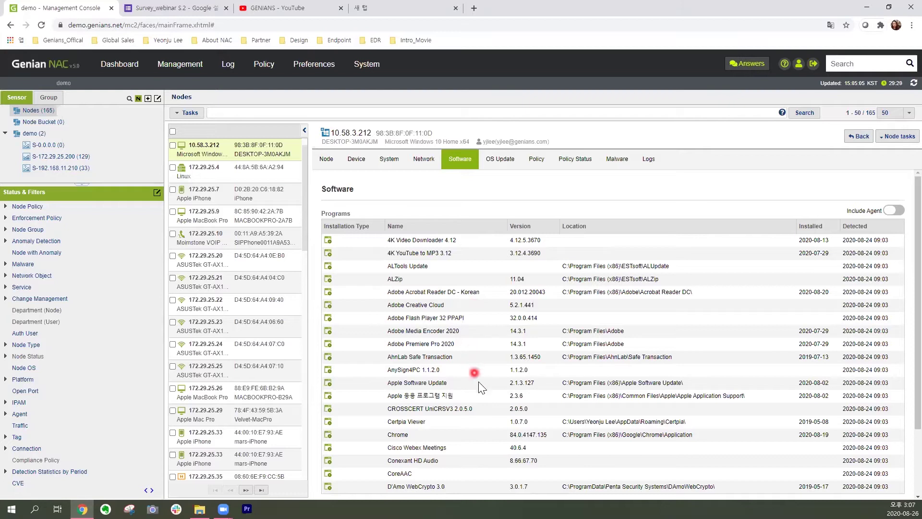
pyautogui.scroll(-2, 478, 386)
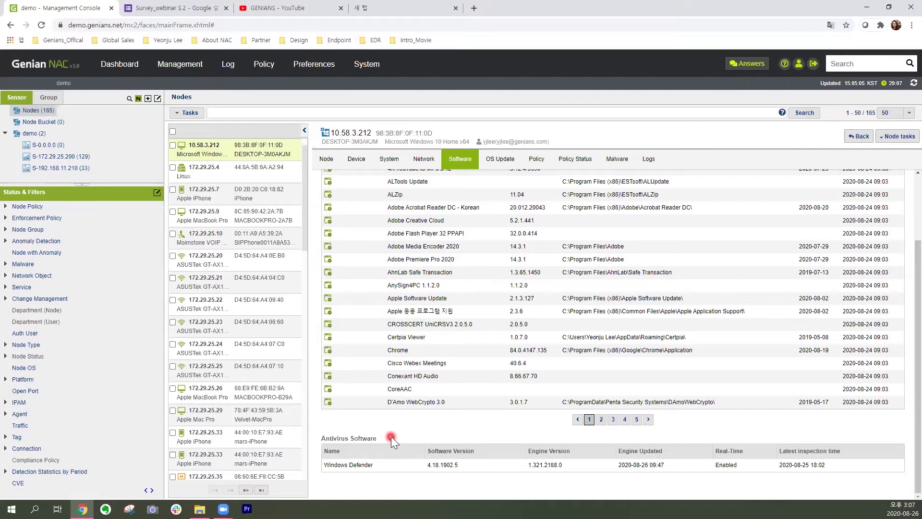
pyautogui.click(582, 164)
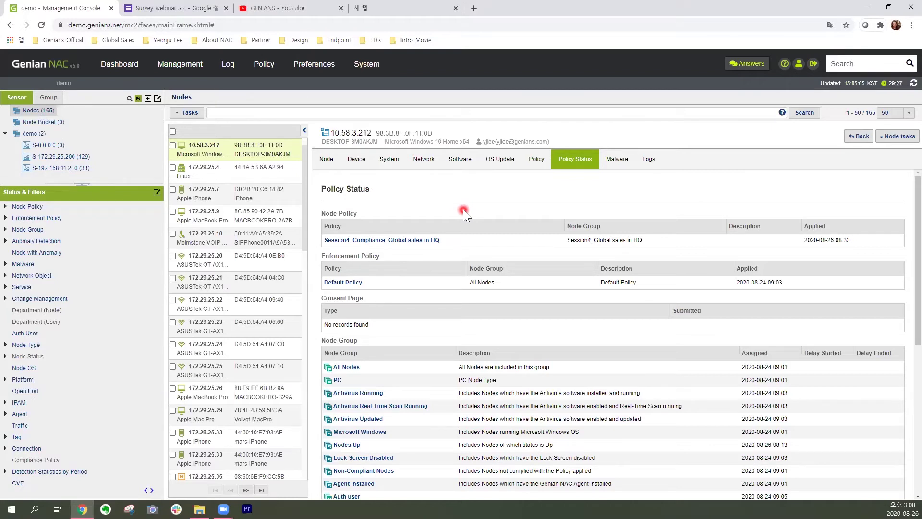
# Open the node group list in the policy settings and find the Session4_Global sales in HQ group with its condition.
pyautogui.click(260, 67)
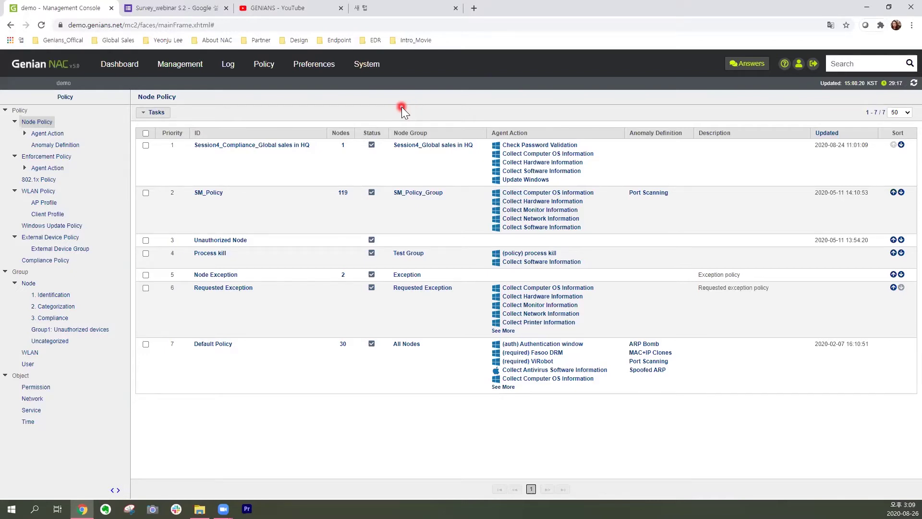
pyautogui.click(7, 112)
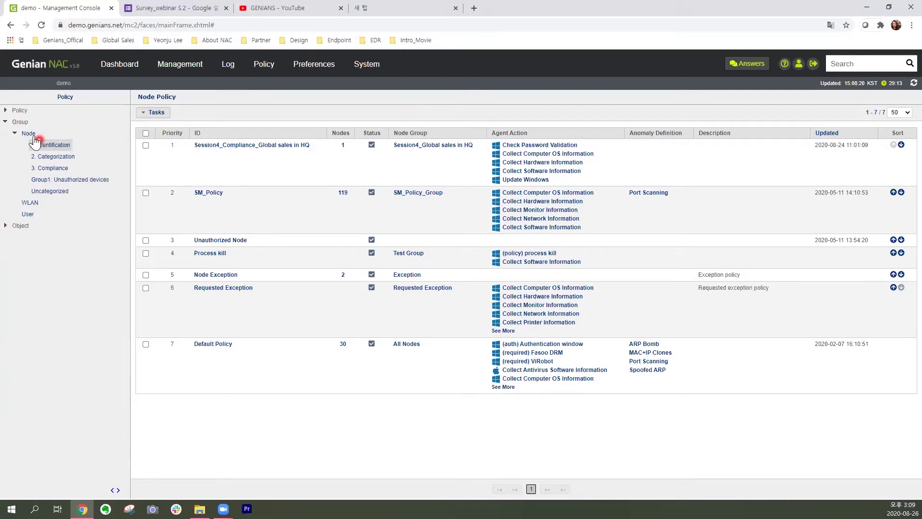
pyautogui.click(34, 135)
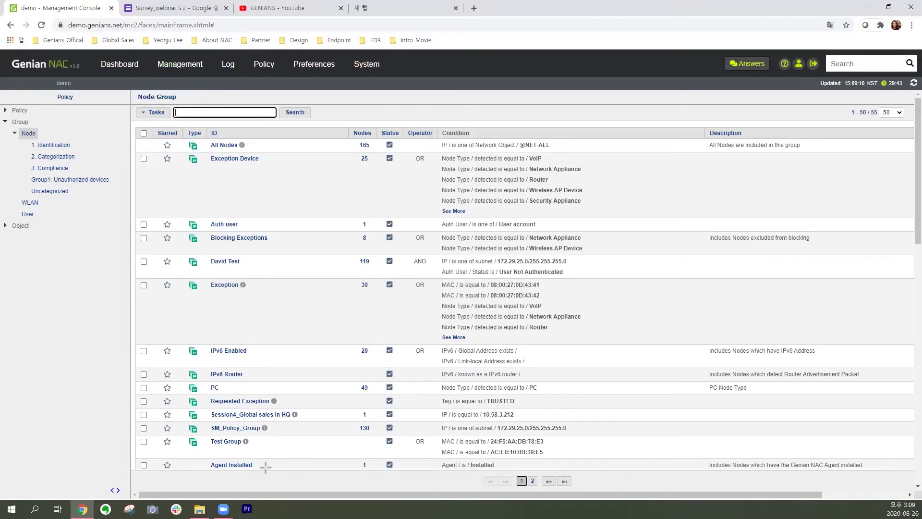
pyautogui.moveTo(130, 404)
pyautogui.mouseDown()
pyautogui.moveTo(229, 428)
pyautogui.moveTo(379, 422)
pyautogui.mouseUp()
pyautogui.moveTo(474, 422); pyautogui.dragTo(609, 421)
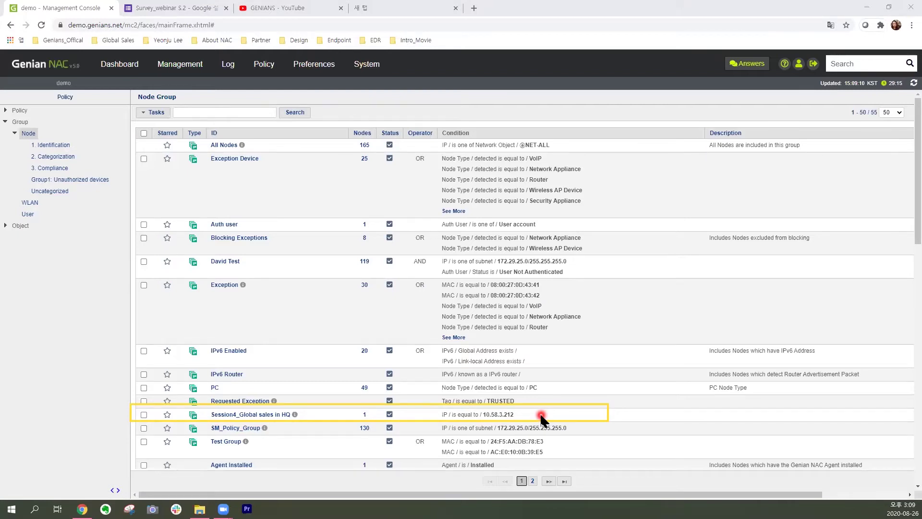
# View the member nodes of the Session4_Global sales in HQ group, and return to the node group list to examine other groups.
pyautogui.click(367, 416)
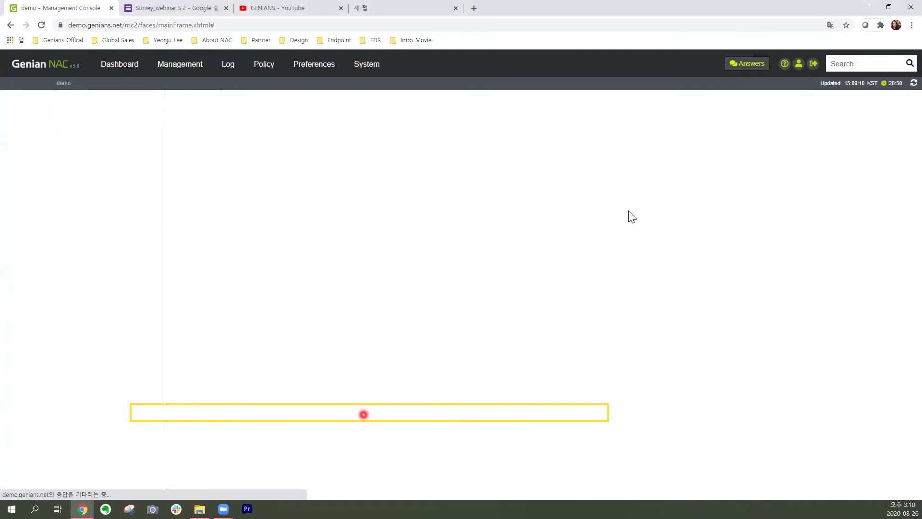
pyautogui.click(830, 71)
pyautogui.click(398, 146)
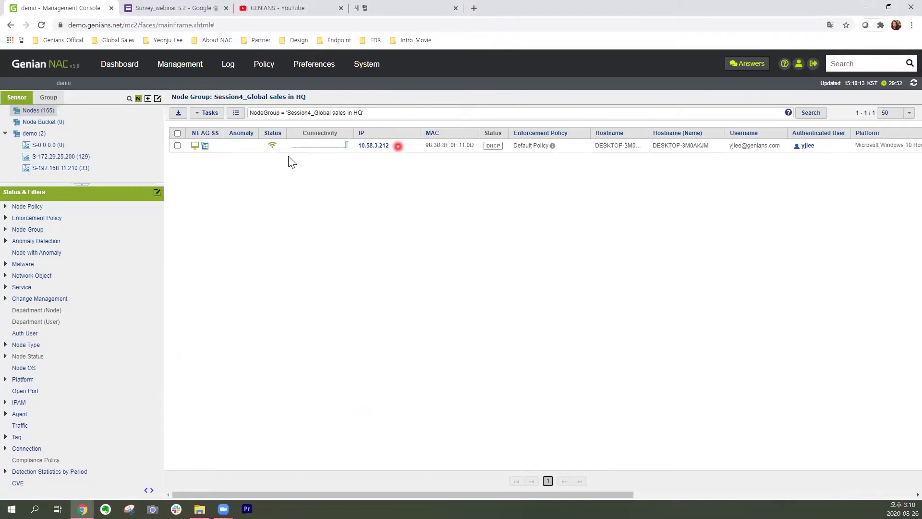
pyautogui.click(9, 25)
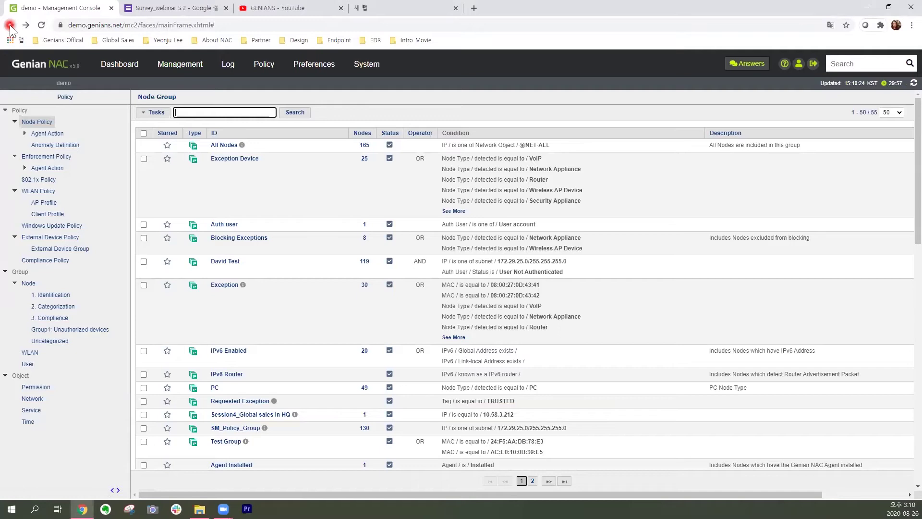
pyautogui.scroll(-4, 206, 362)
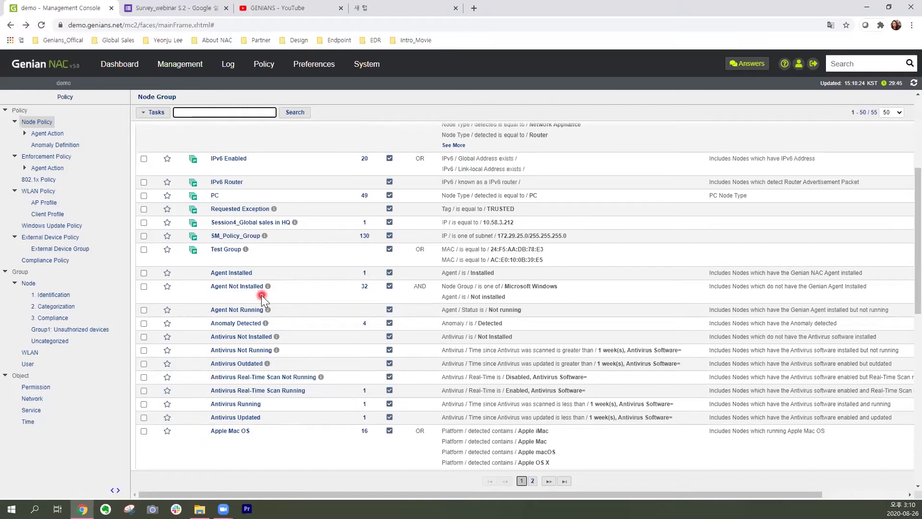
# Open the node policy list and examine the Session4_Compliance_Global sales in HQ policy with its node group and agent actions.
pyautogui.click(44, 124)
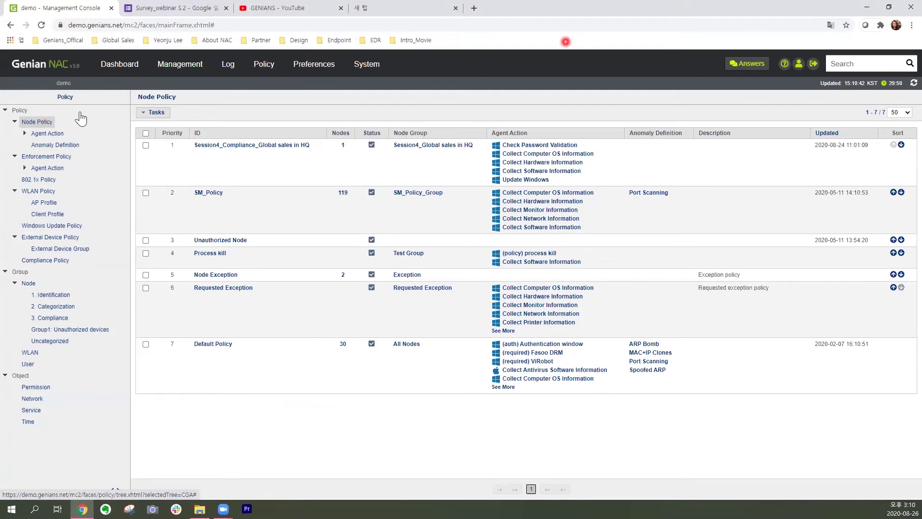
pyautogui.moveTo(131, 123)
pyautogui.mouseDown()
pyautogui.moveTo(237, 180)
pyautogui.moveTo(632, 187)
pyautogui.mouseUp()
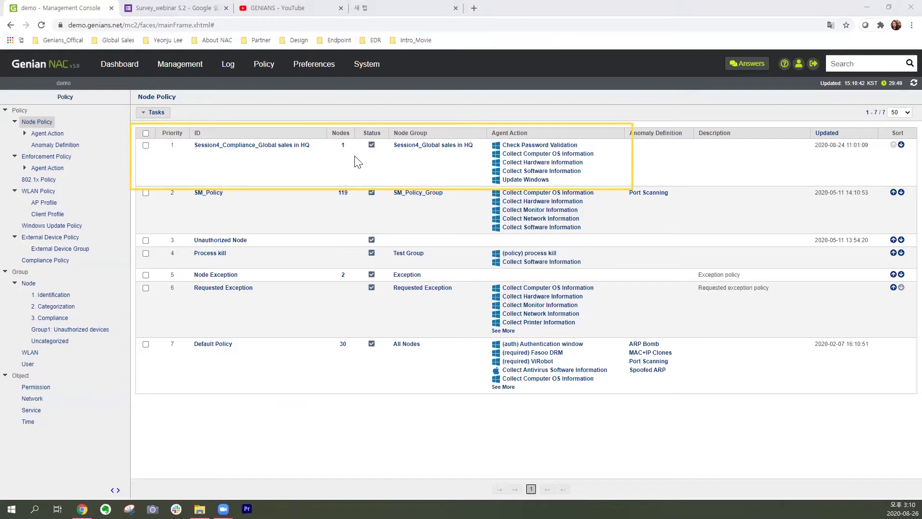
pyautogui.click(299, 160)
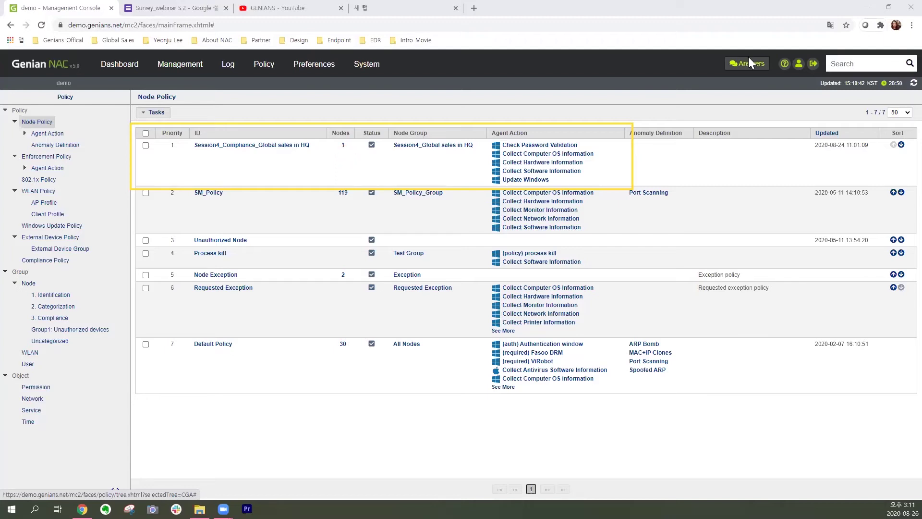
# Open the enforcement policy list and examine the Session4_Control_Global sales in HQ policy with its node group and permission.
pyautogui.click(67, 156)
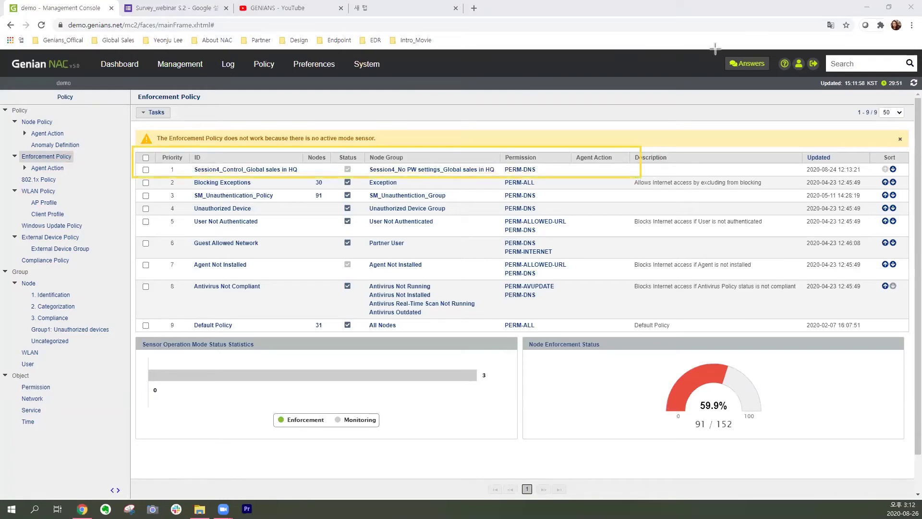
pyautogui.click(304, 174)
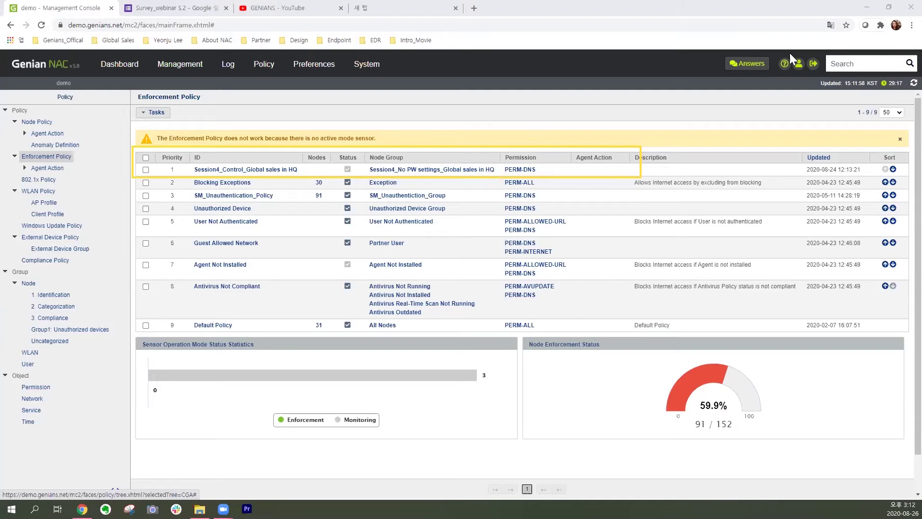
pyautogui.click(298, 195)
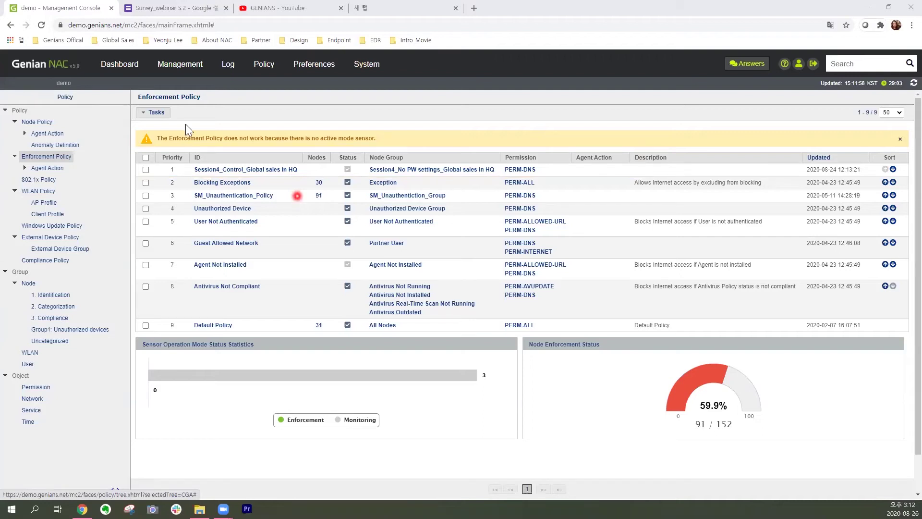
# Return to the dashboard overview and examine the IPAM and Compliance dashboards.
pyautogui.click(121, 67)
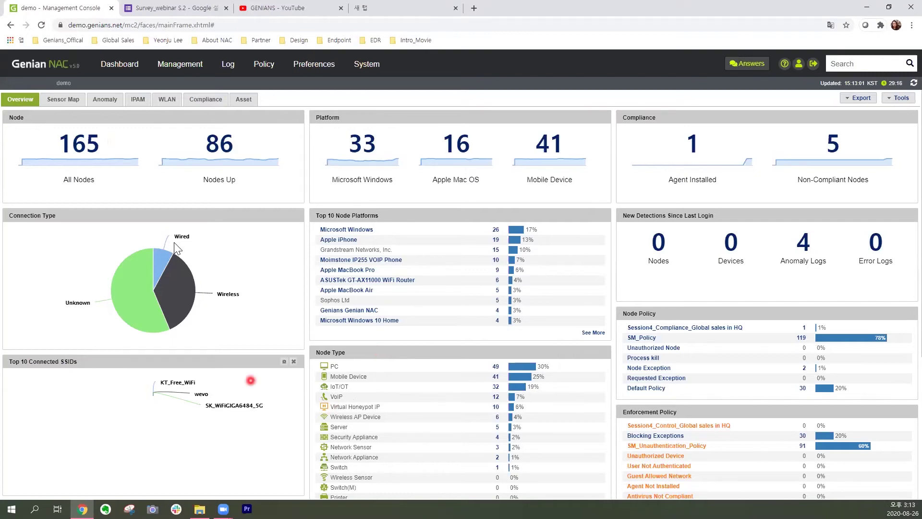
pyautogui.click(142, 106)
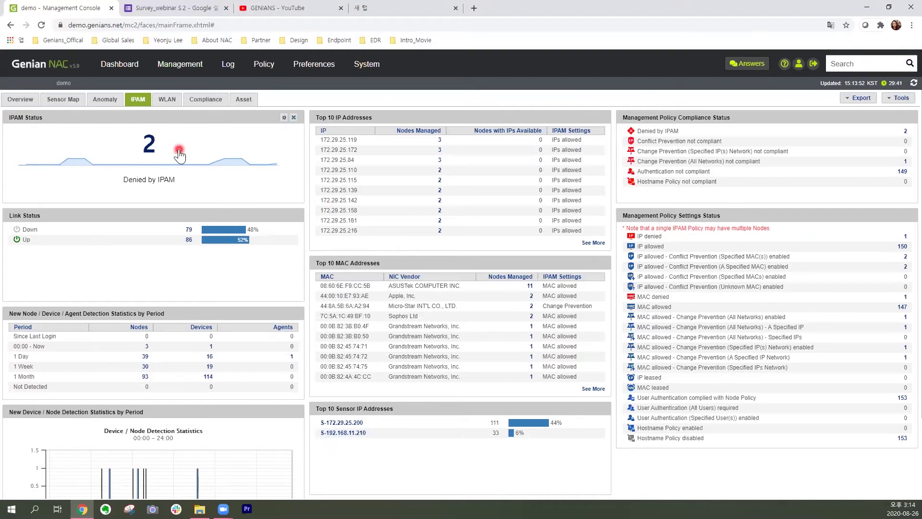
pyautogui.click(207, 101)
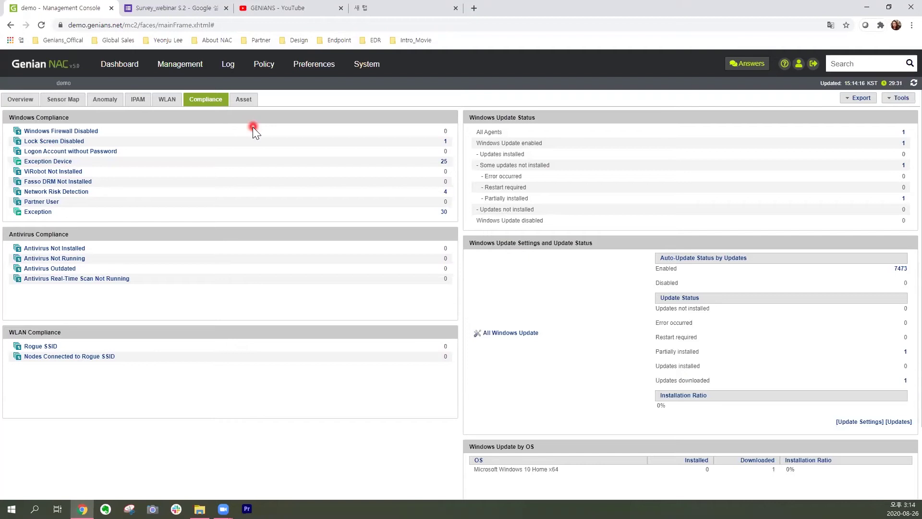
# Examine the dashboard management options, including adding widgets and creating dashboards, without choosing any.
pyautogui.moveTo(270, 69)
pyautogui.click(897, 98)
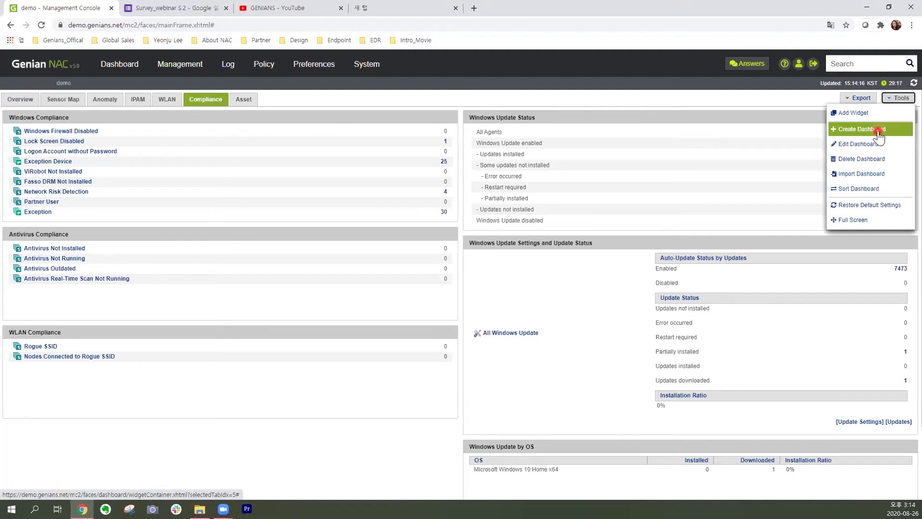
pyautogui.click(385, 106)
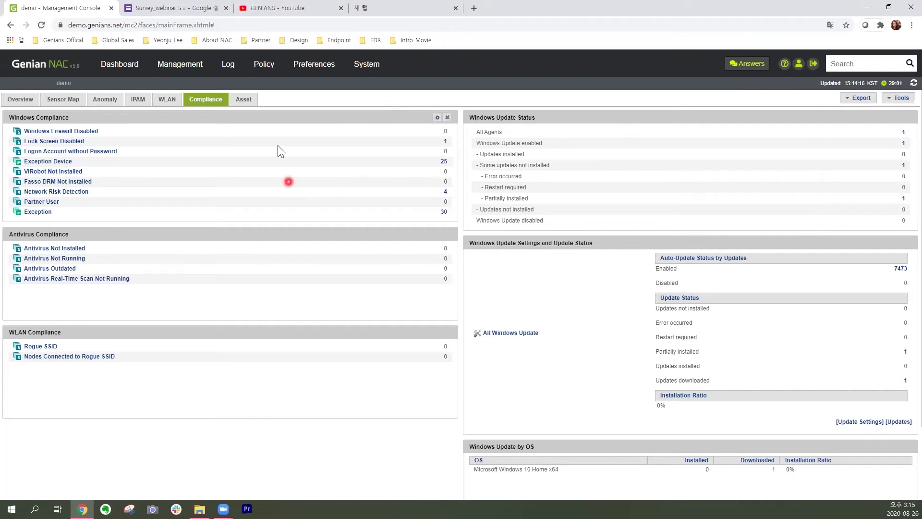
# Open the logs for the past week and examine the IP addresses recorded for the log entries.
pyautogui.click(231, 73)
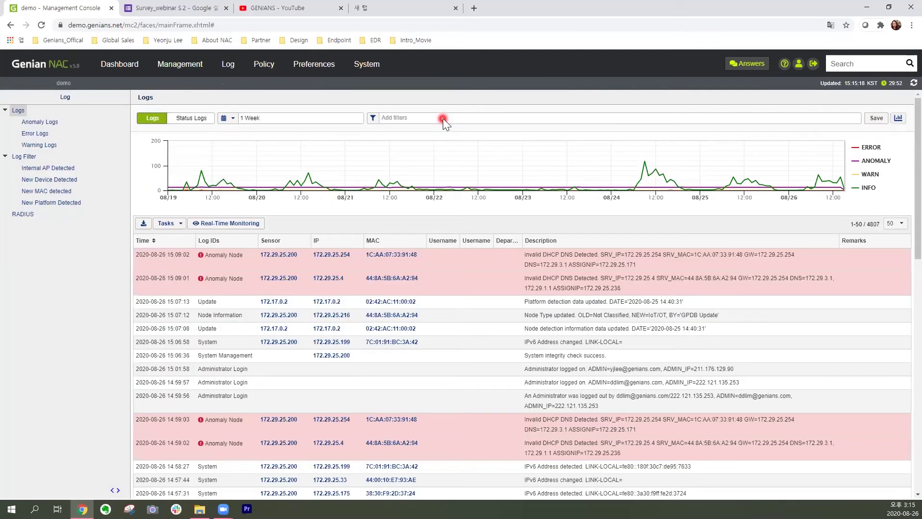
pyautogui.click(677, 54)
pyautogui.moveTo(308, 247)
pyautogui.mouseDown()
pyautogui.moveTo(361, 512)
pyautogui.moveTo(358, 498)
pyautogui.mouseUp()
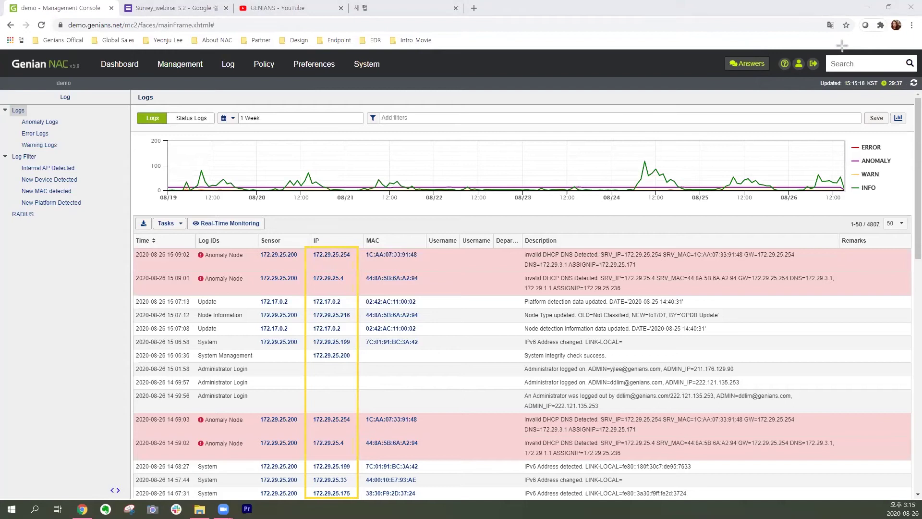
pyautogui.press('Escape')
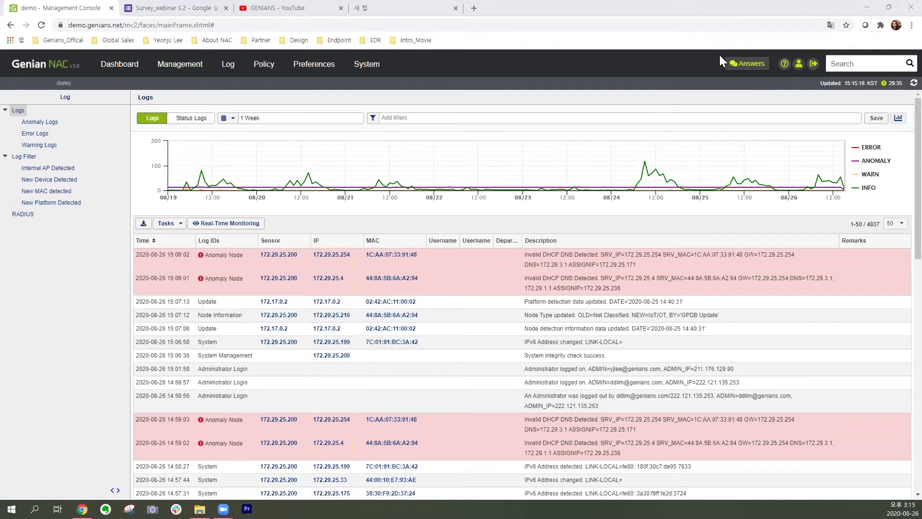
# Filter the one-week logs to the IP address 172.29.25.26.
pyautogui.click(374, 119)
pyautogui.click(439, 153)
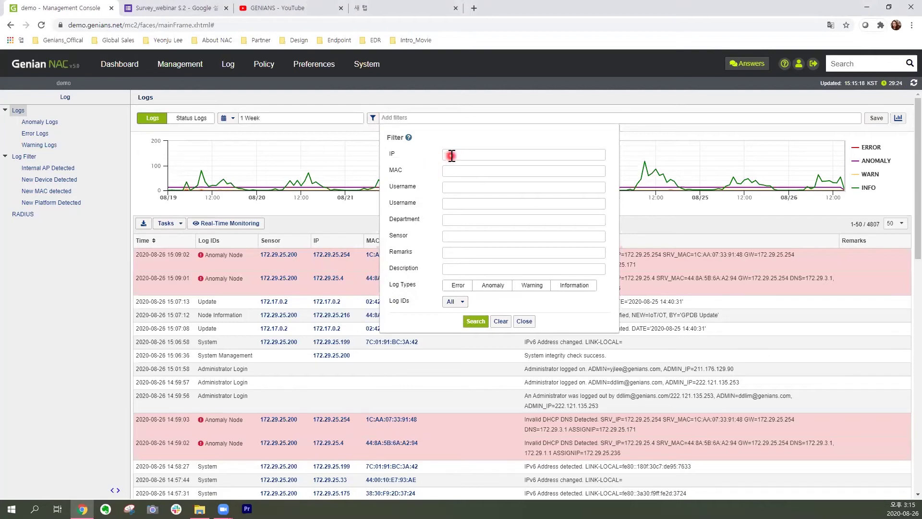
pyautogui.click(451, 154)
pyautogui.click(466, 170)
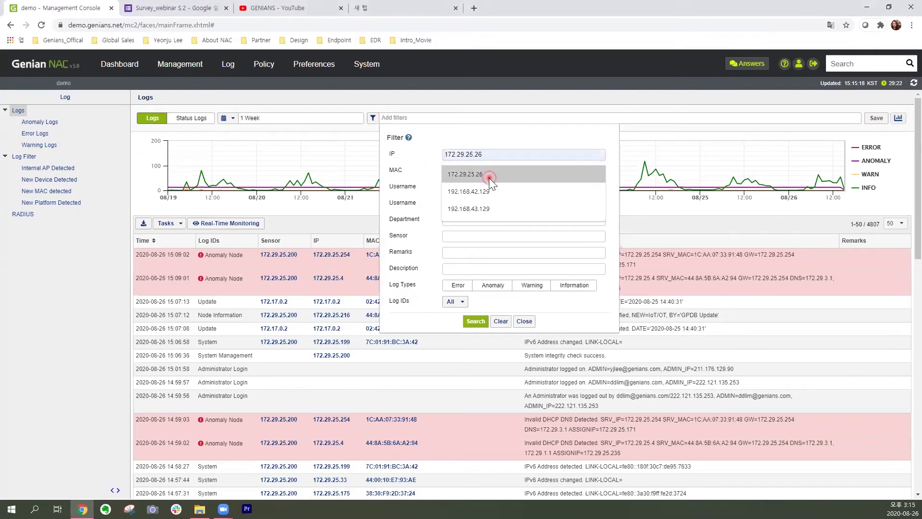
pyautogui.click(474, 321)
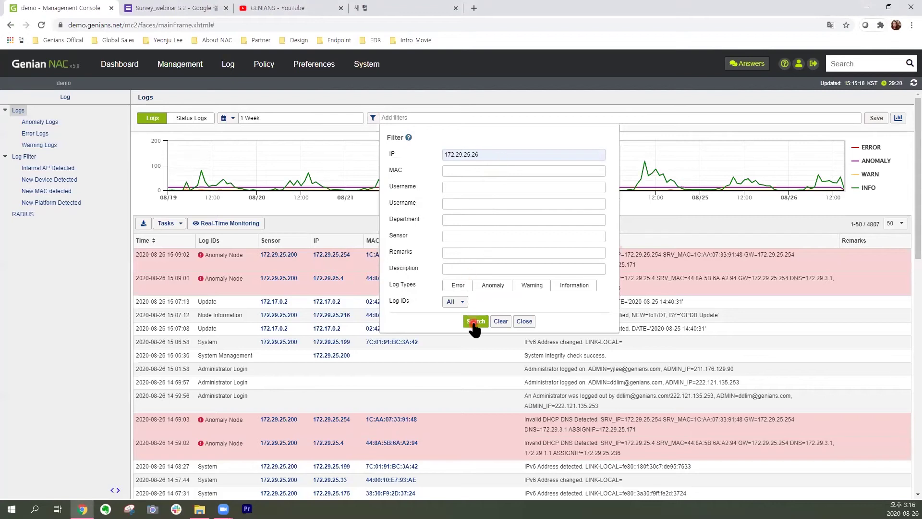
pyautogui.click(476, 321)
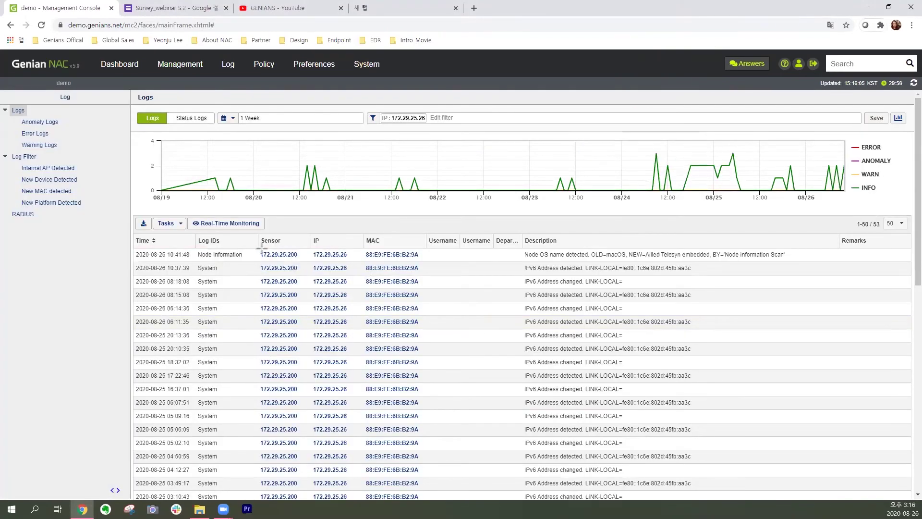
# Examine the sensor of the newest filtered log entry and review the available log filter criteria.
pyautogui.moveTo(256, 246); pyautogui.dragTo(308, 262)
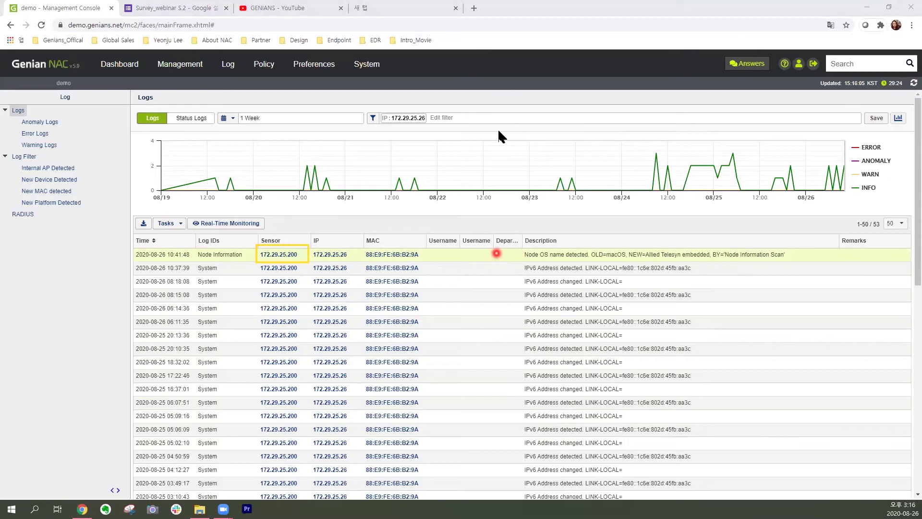
pyautogui.click(372, 118)
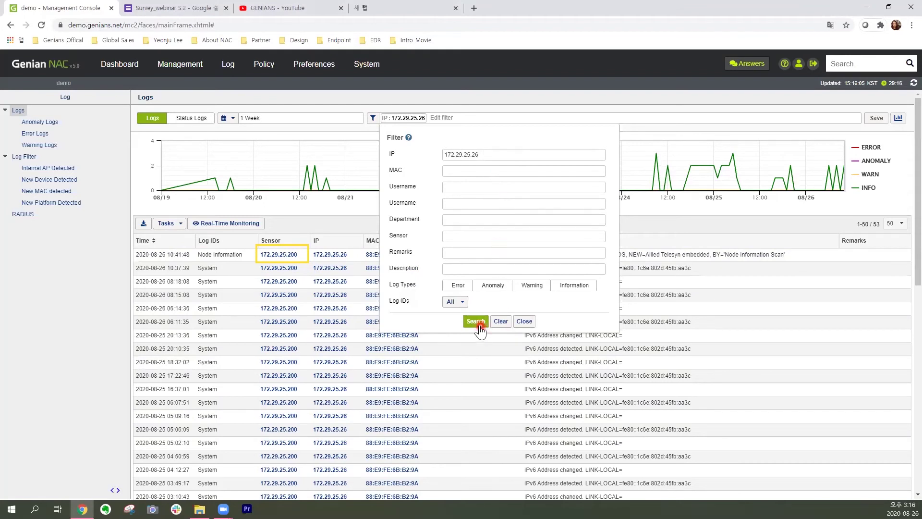
pyautogui.click(665, 229)
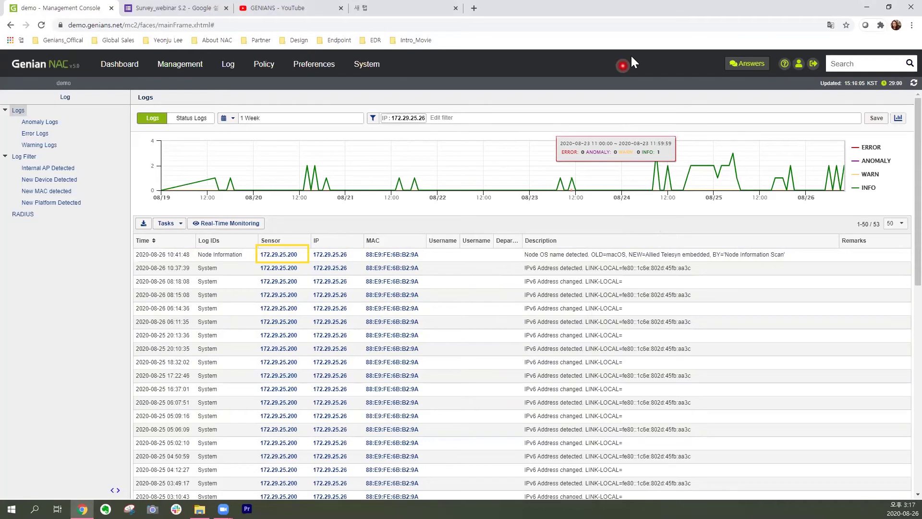
# Return to the dashboard and open its overview.
pyautogui.click(43, 65)
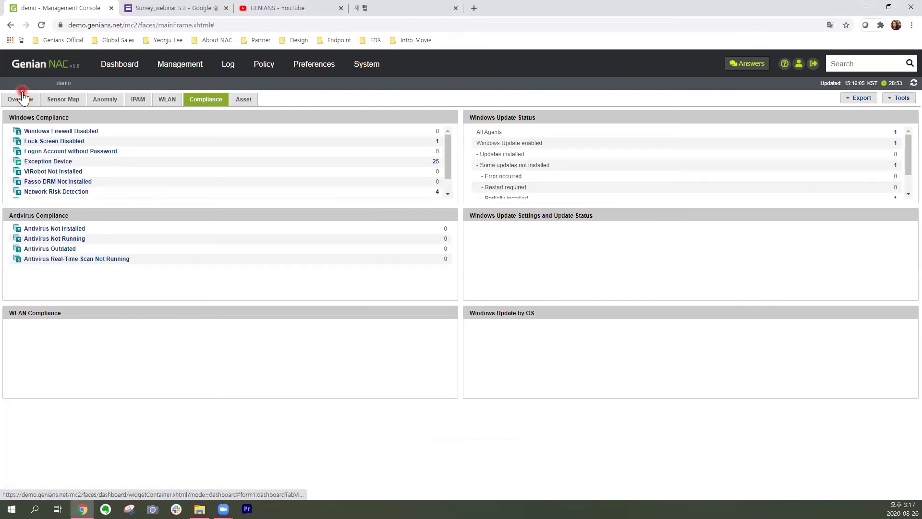
pyautogui.click(23, 97)
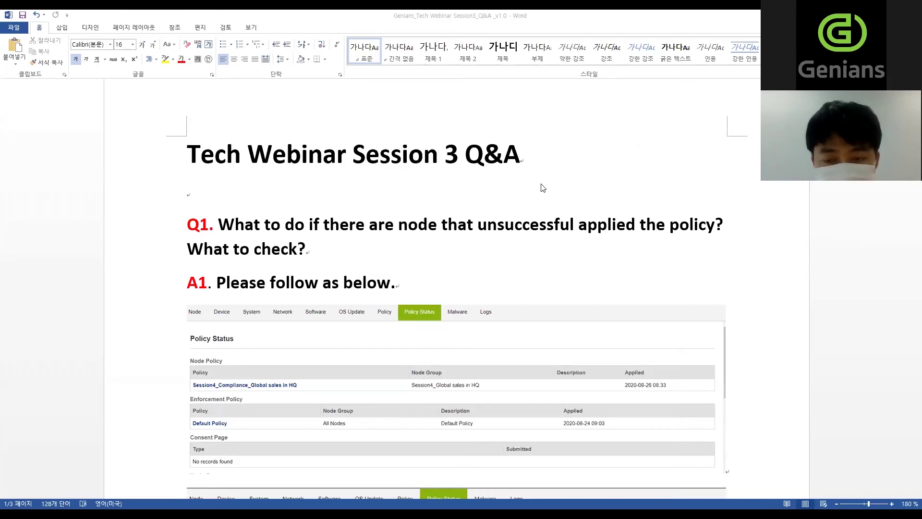
# In the Session 3 Q&A Word document, read Q1 on unsuccessfully applied policies and examine the Policy Status screenshots in its answer.
pyautogui.scroll(-1, 542, 187)
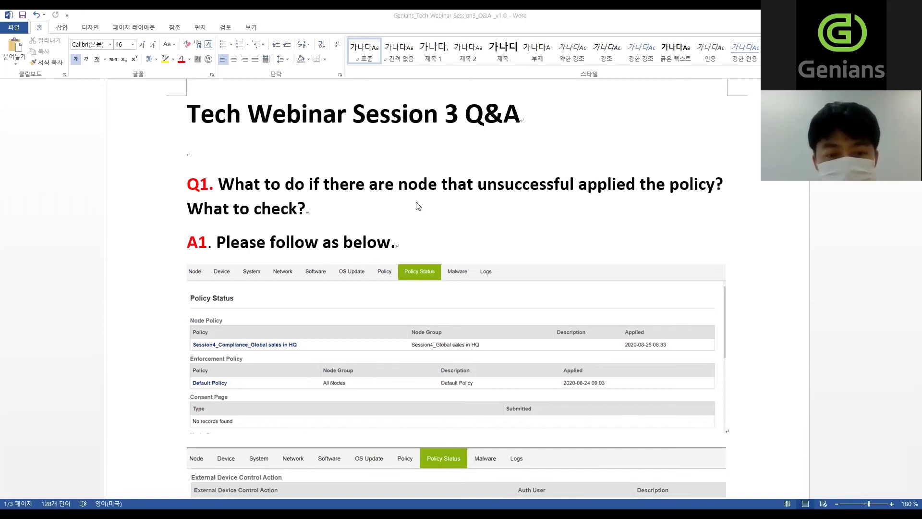
pyautogui.scroll(-1, 417, 206)
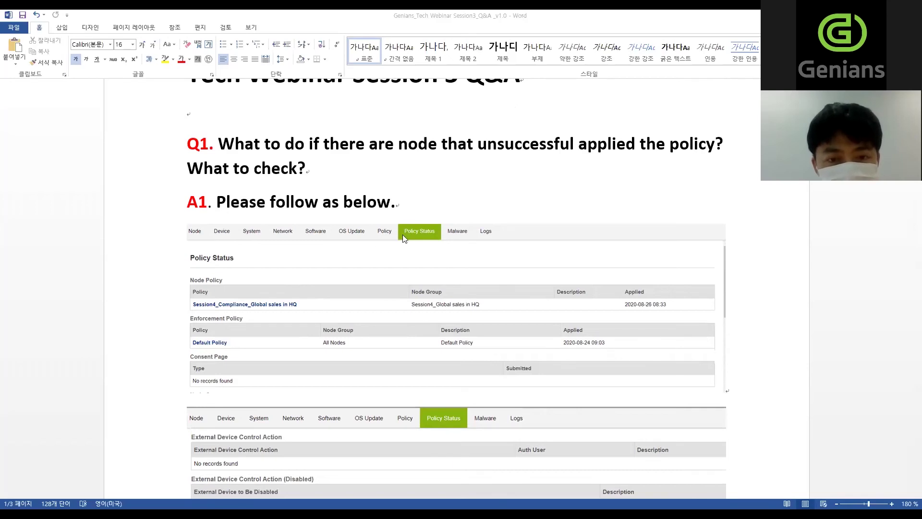
pyautogui.scroll(-1, 424, 238)
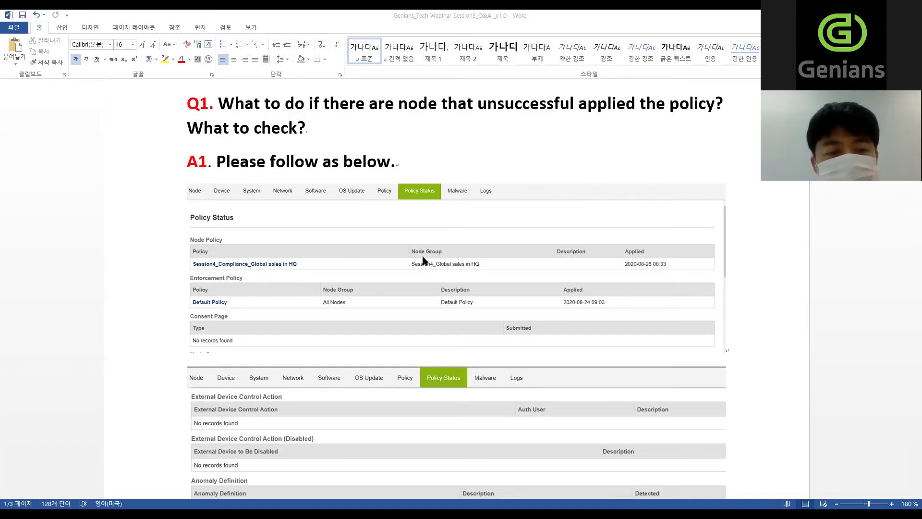
pyautogui.scroll(-3, 350, 266)
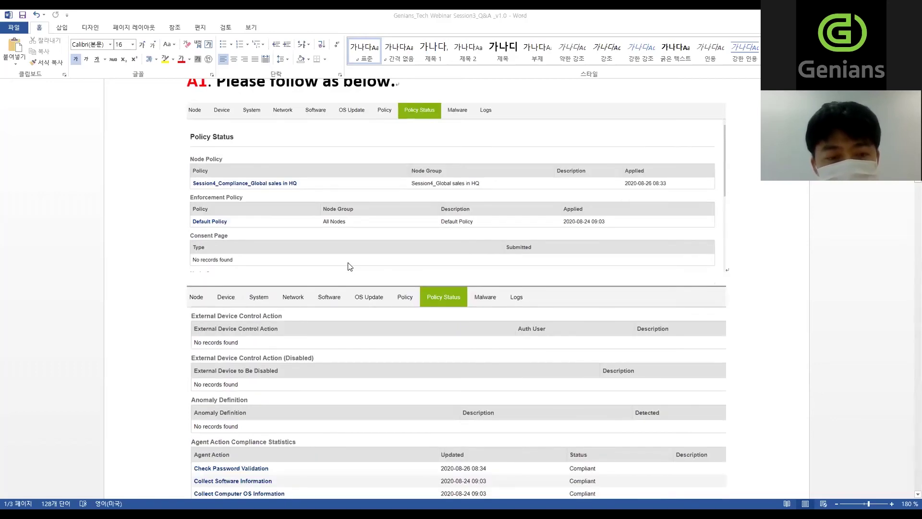
pyautogui.scroll(-4, 349, 265)
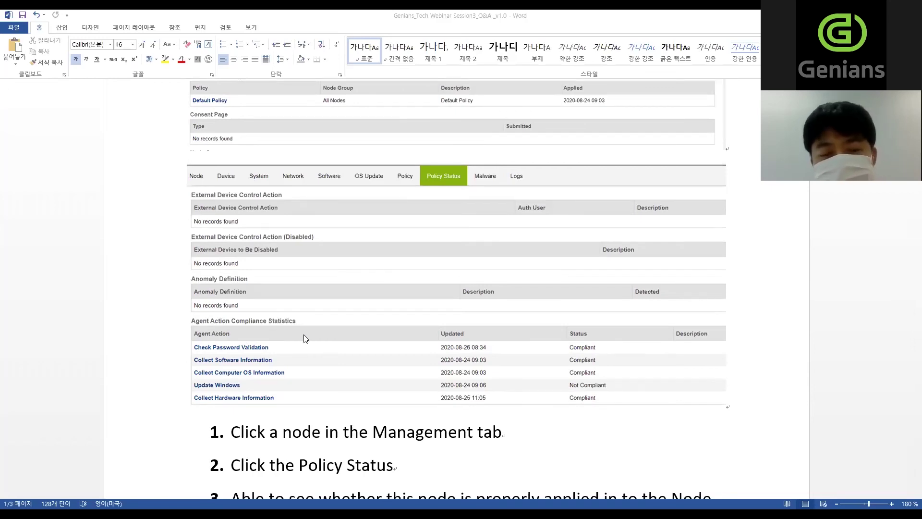
pyautogui.scroll(1, 378, 326)
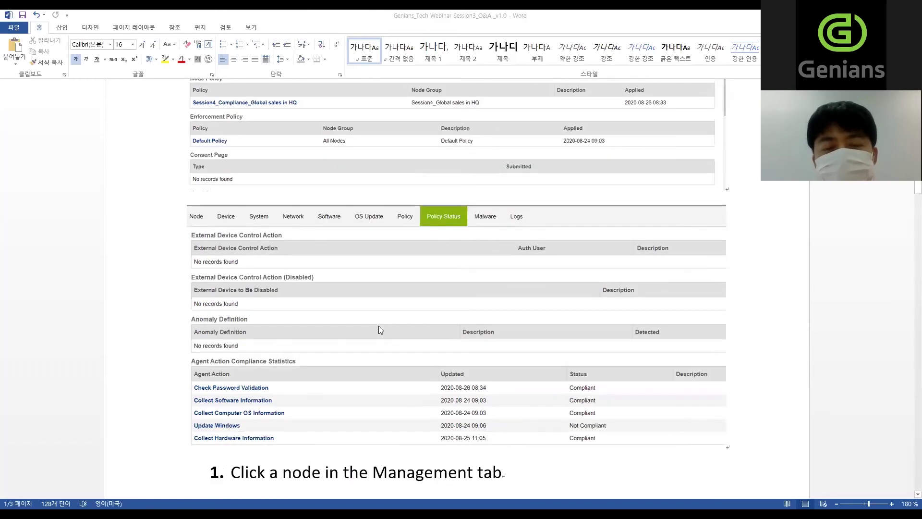
pyautogui.scroll(1, 379, 328)
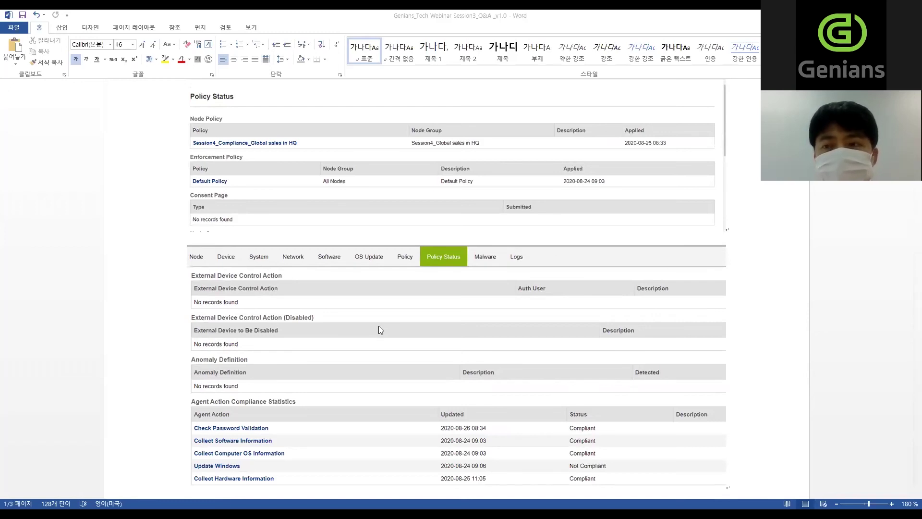
# Read the remaining Q1 instructions and the Q2 answer on OS updates, examining the Online and Offline PMS diagrams.
pyautogui.scroll(-2, 401, 323)
pyautogui.scroll(-18, 401, 323)
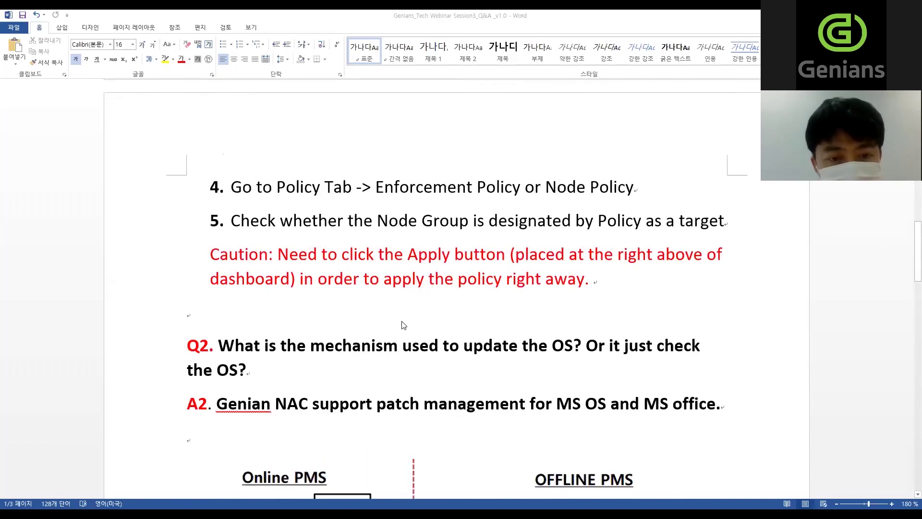
pyautogui.scroll(-1, 403, 326)
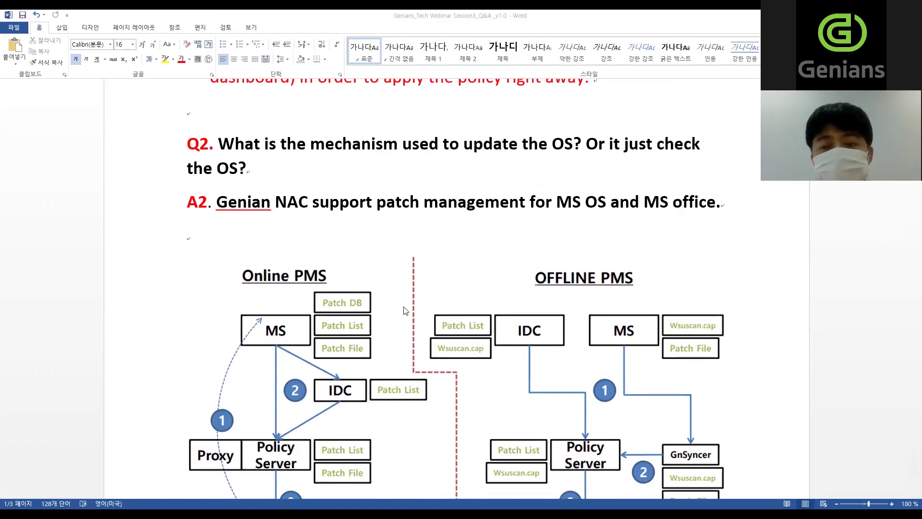
pyautogui.scroll(-4, 403, 309)
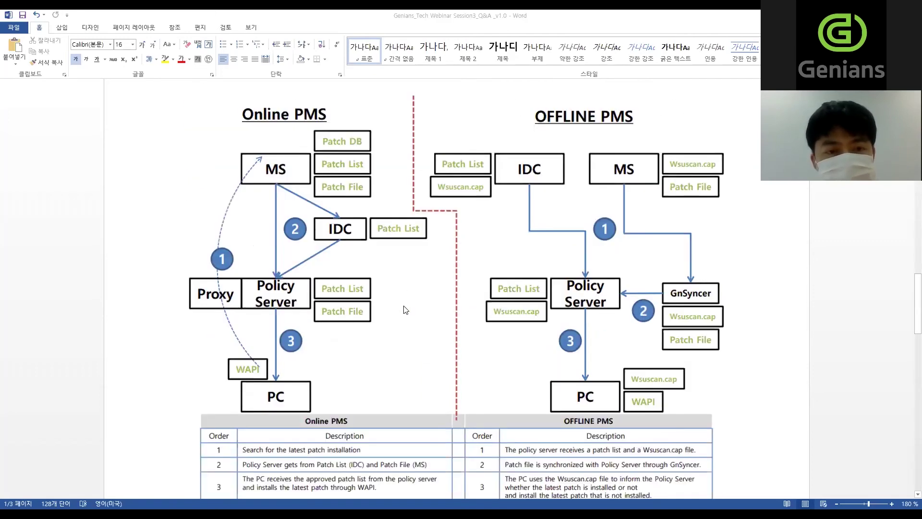